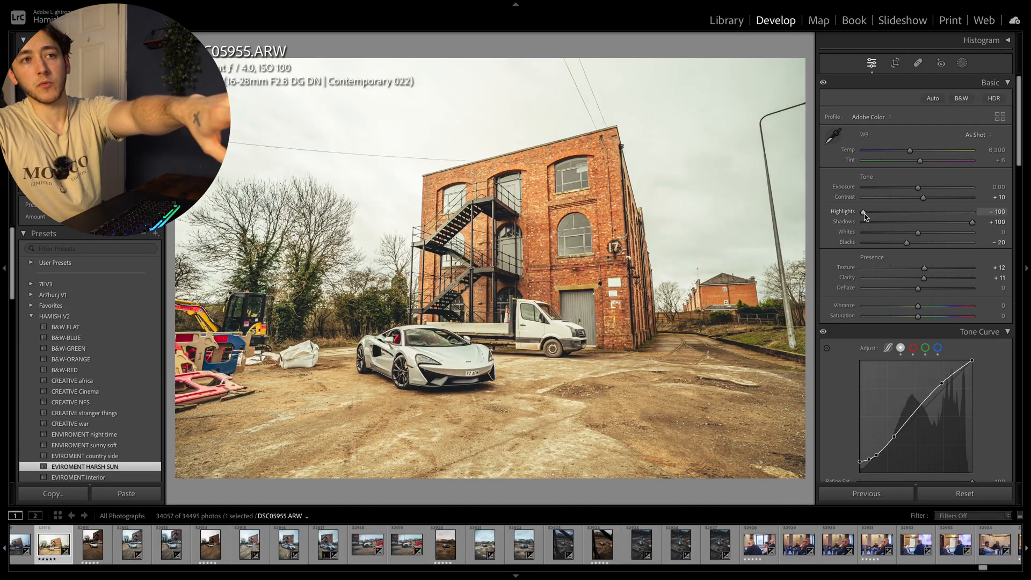
Step: Inspect the brick building, fire escape, truck and white sports car in the photo at close range
{"action": "mouse_move", "coordinate": [863, 212]}
{"action": "left_mouse_down"}
{"action": "mouse_move", "coordinate": [913, 212]}
{"action": "mouse_move", "coordinate": [864, 212]}
{"action": "left_mouse_up"}
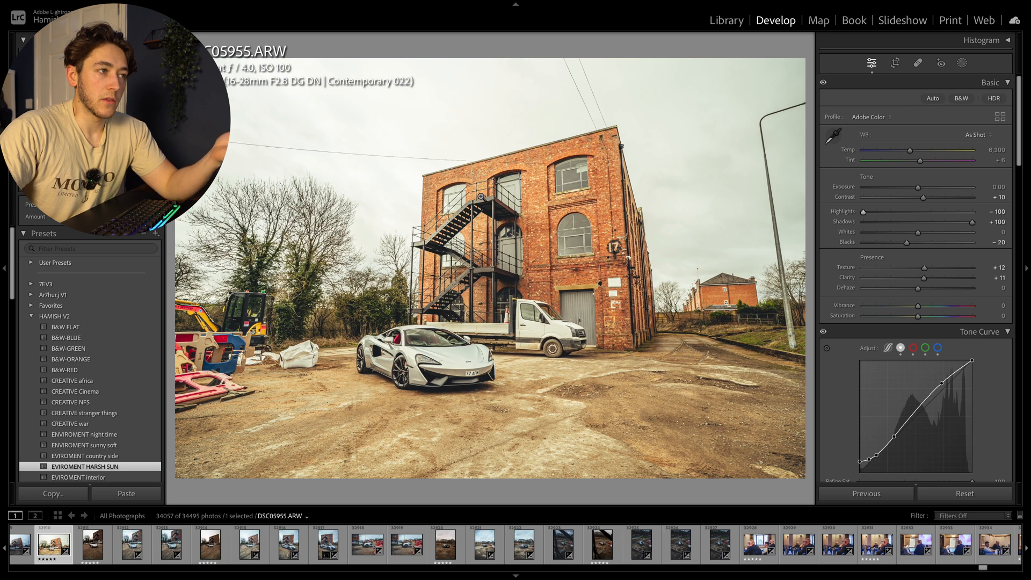
{"action": "left_click", "coordinate": [481, 197]}
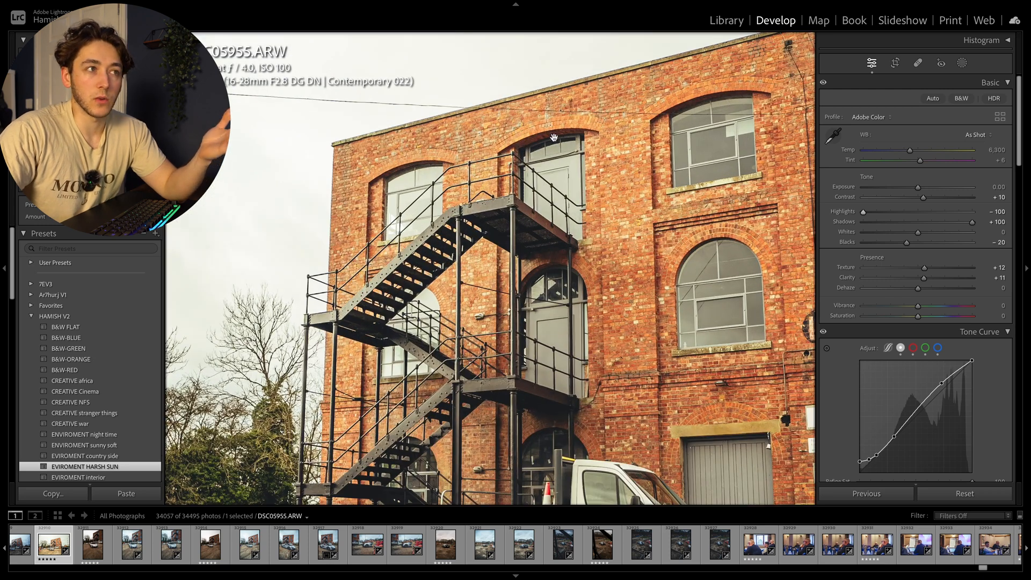
{"action": "left_click_drag", "start_coordinate": [720, 129], "coordinate": [590, 125]}
{"action": "left_click_drag", "start_coordinate": [584, 164], "coordinate": [669, 69]}
{"action": "left_click_drag", "start_coordinate": [530, 204], "coordinate": [530, 56]}
{"action": "left_click_drag", "start_coordinate": [477, 325], "coordinate": [682, 230]}
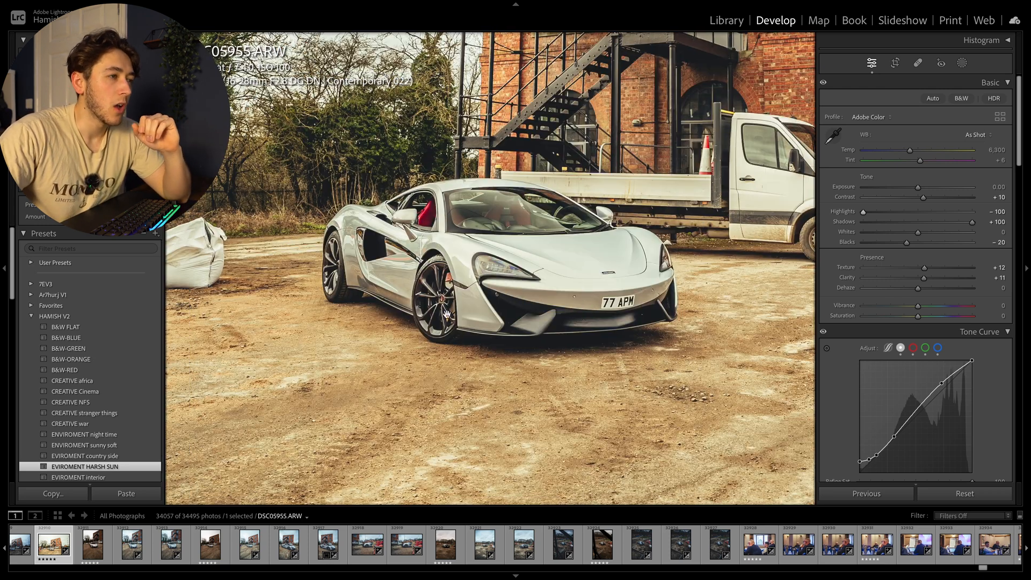
{"action": "left_click_drag", "start_coordinate": [452, 304], "coordinate": [547, 243]}
{"action": "left_click", "coordinate": [632, 388]}
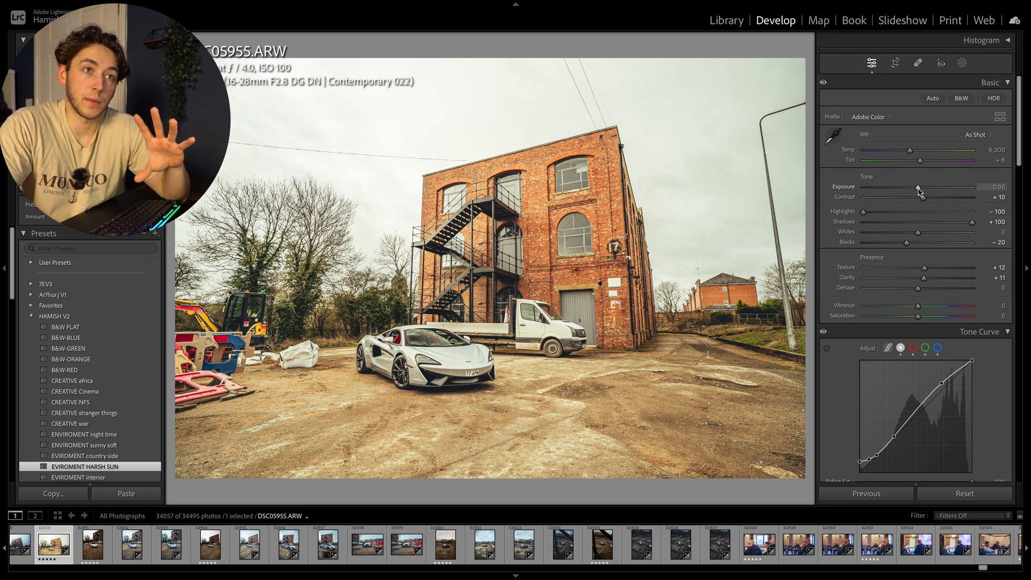
Step: Lower the photo's overall exposure to −0.45 and cool the white balance temperature to below 5,000
{"action": "left_click_drag", "start_coordinate": [916, 189], "coordinate": [919, 189]}
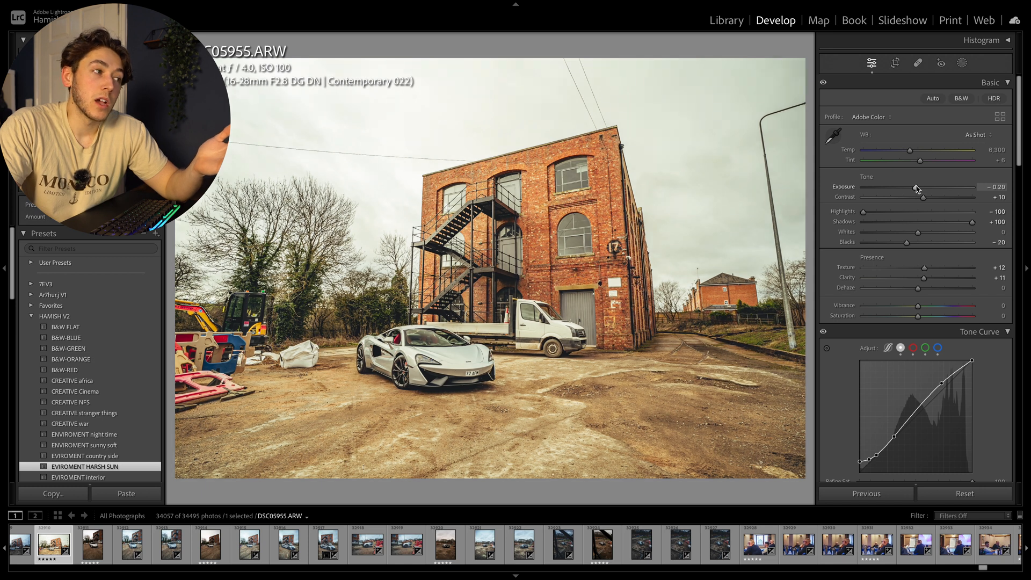
{"action": "left_click_drag", "start_coordinate": [918, 189], "coordinate": [915, 182]}
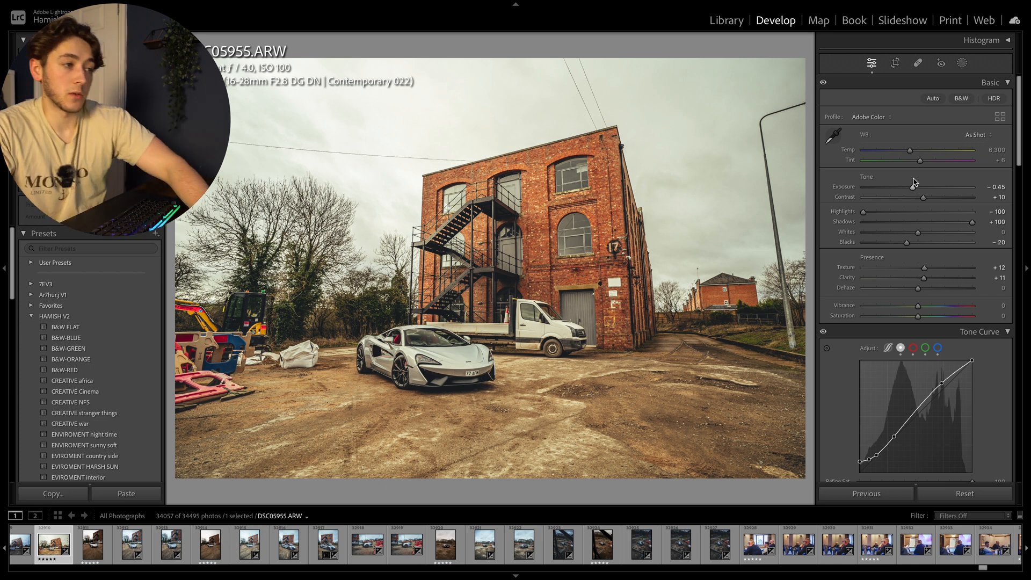
{"action": "left_click_drag", "start_coordinate": [911, 151], "coordinate": [902, 154]}
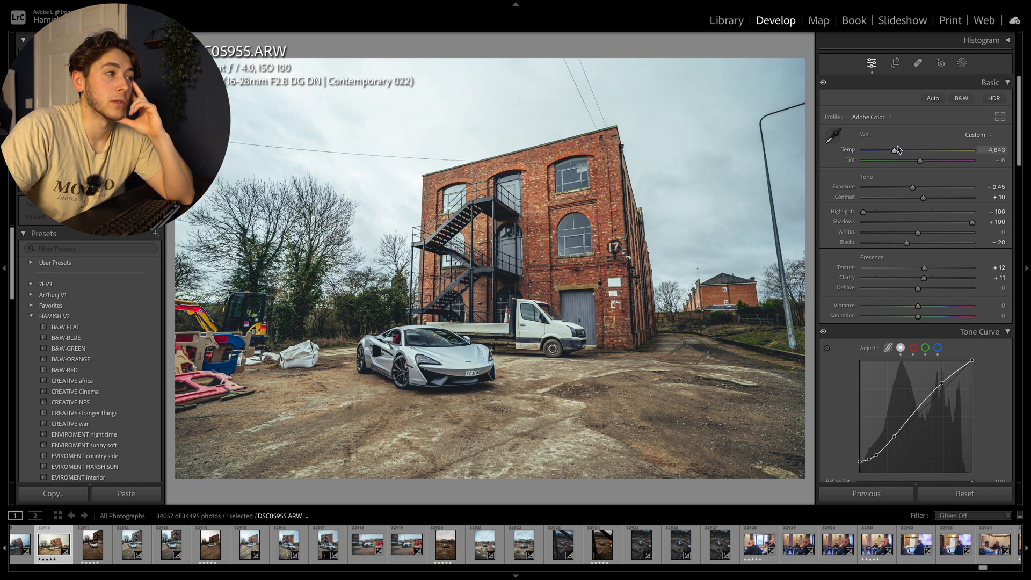
{"action": "left_click_drag", "start_coordinate": [898, 150], "coordinate": [893, 149]}
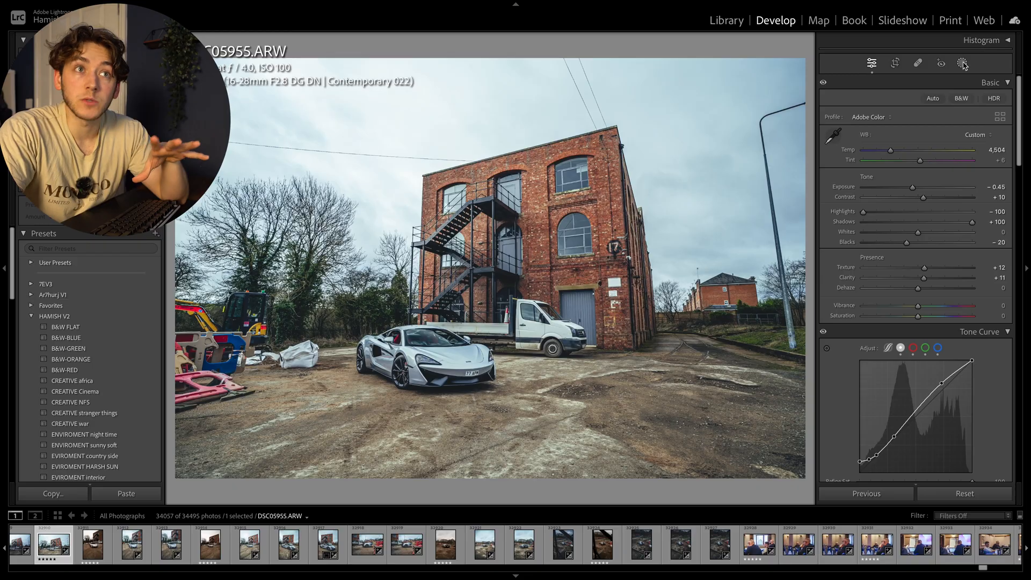
{"action": "left_click", "coordinate": [962, 63]}
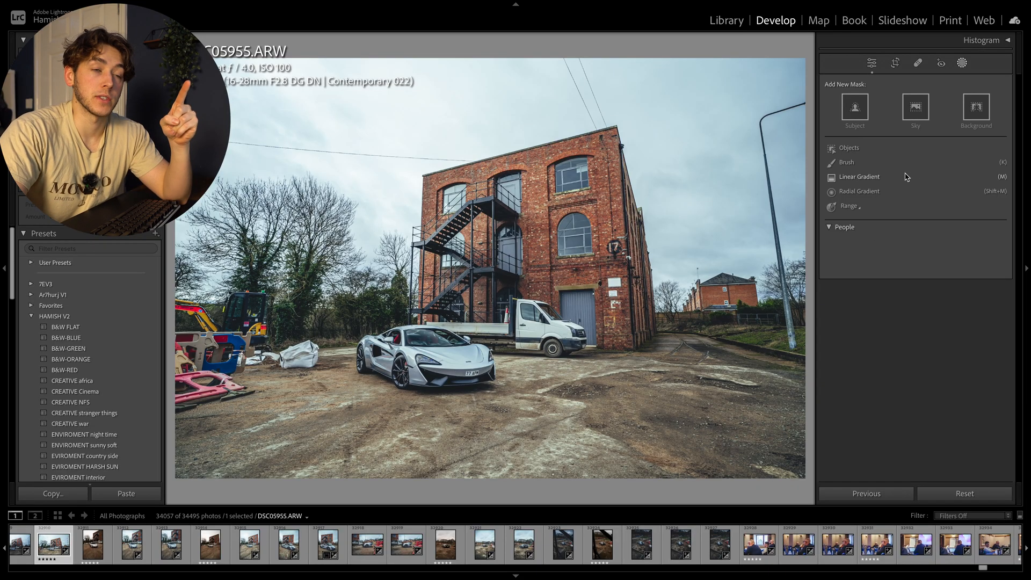
{"action": "left_click", "coordinate": [907, 177]}
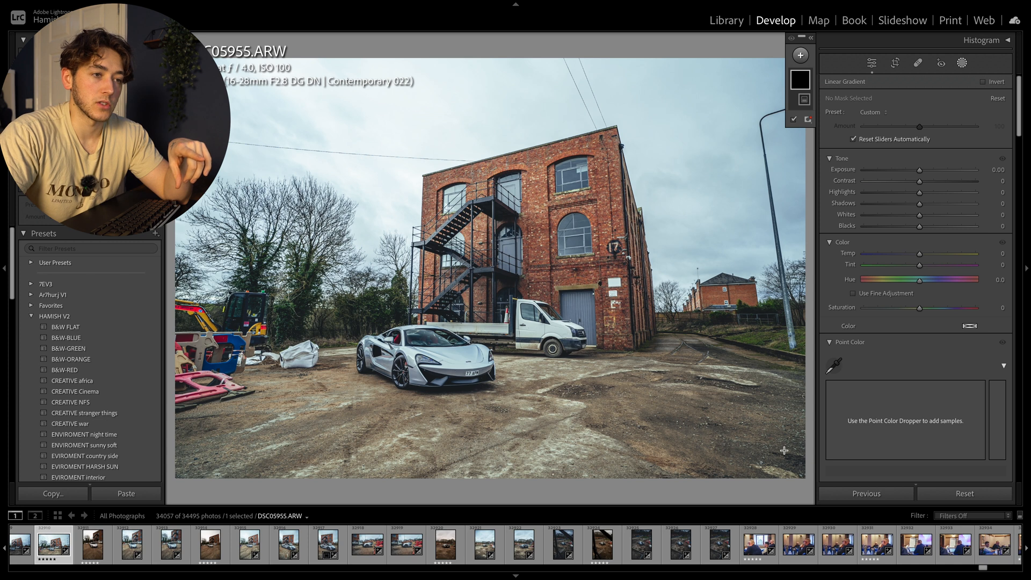
{"action": "left_click_drag", "start_coordinate": [784, 449], "coordinate": [683, 337]}
{"action": "right_click", "coordinate": [801, 81]}
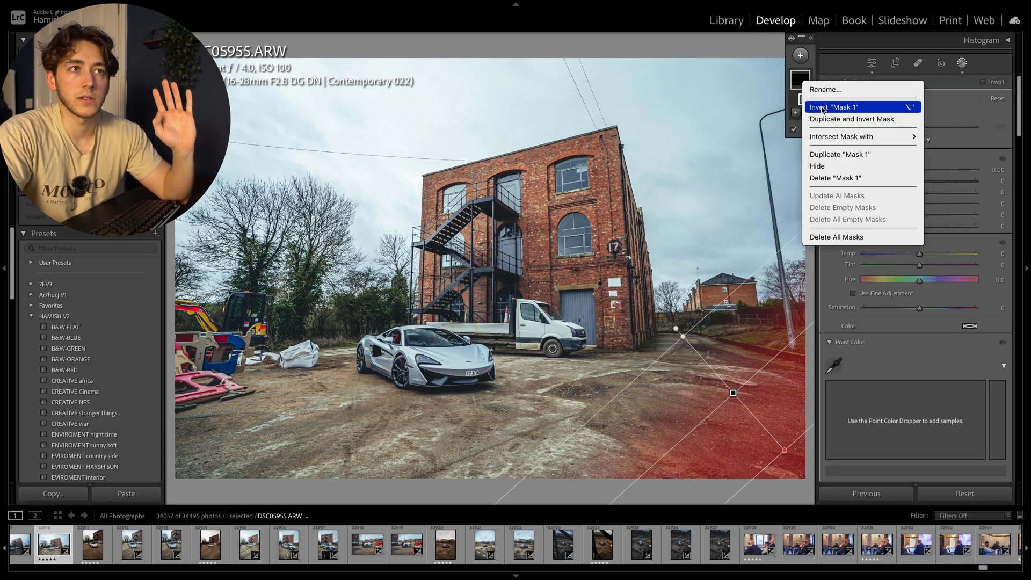
{"action": "left_click", "coordinate": [832, 180]}
Step: Apply a Linear Gradient mask rising from the foreground ground to mid-building and subtract the subject from it
{"action": "left_click_drag", "start_coordinate": [498, 467], "coordinate": [494, 217]}
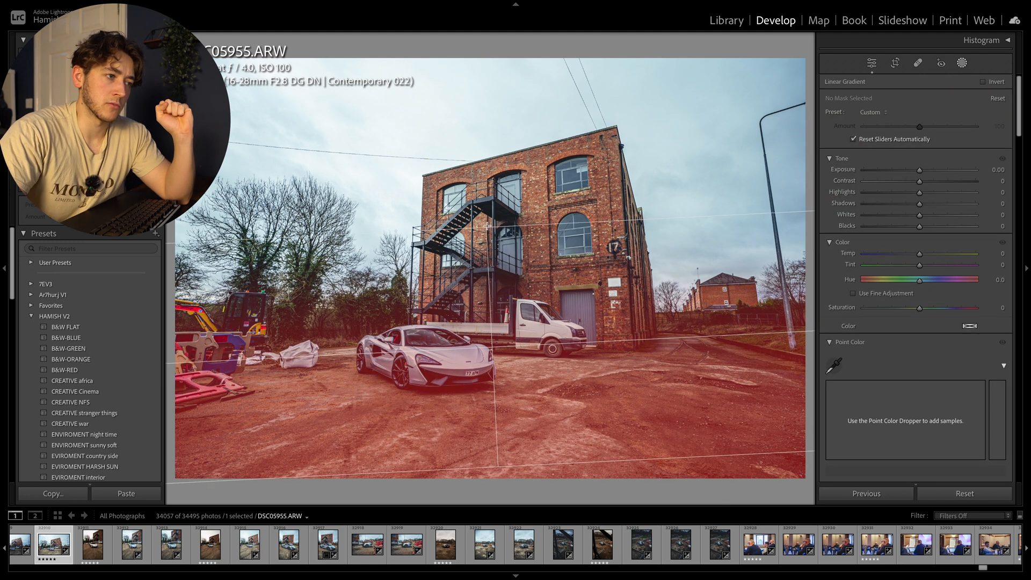
{"action": "left_click", "coordinate": [806, 112]}
{"action": "left_click", "coordinate": [826, 134]}
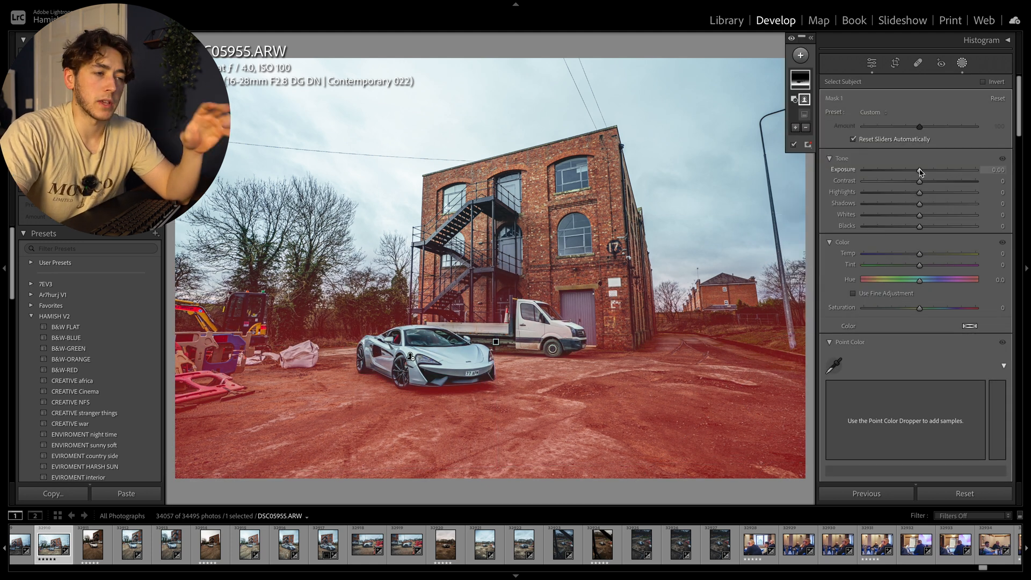
Step: Set the ground mask's shadows to −10, blacks to −15 and saturation to −96, and strengthen its surface detail
{"action": "left_click_drag", "start_coordinate": [920, 207], "coordinate": [912, 228]}
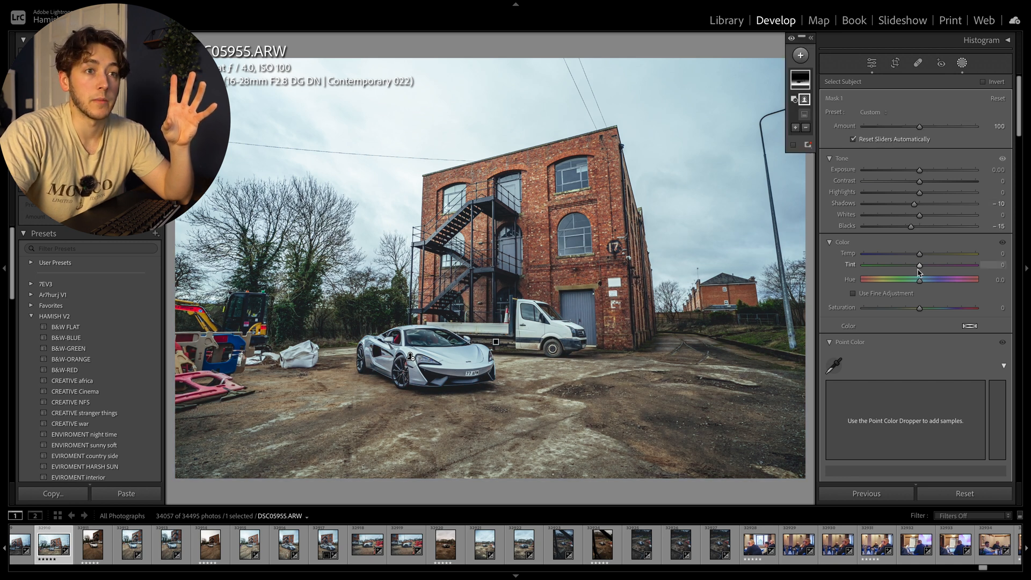
{"action": "scroll", "coordinate": [919, 272], "scroll_direction": "down", "scroll_amount": 3}
{"action": "left_click_drag", "start_coordinate": [920, 155], "coordinate": [867, 161]}
{"action": "scroll", "coordinate": [884, 207], "scroll_direction": "down", "scroll_amount": 5}
{"action": "scroll", "coordinate": [885, 209], "scroll_direction": "down", "scroll_amount": 5}
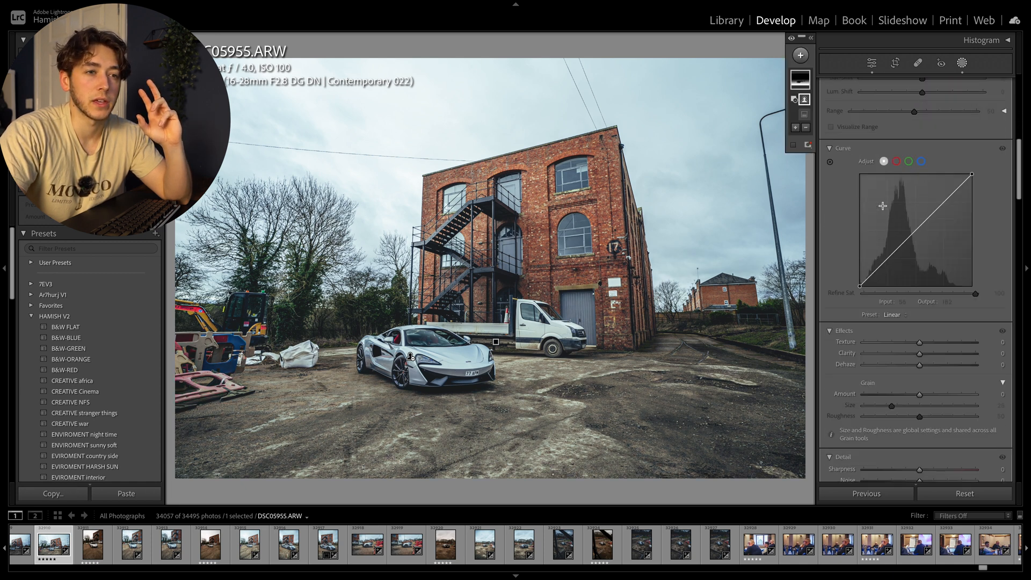
{"action": "left_click_drag", "start_coordinate": [920, 269], "coordinate": [944, 272]}
{"action": "scroll", "coordinate": [918, 269], "scroll_direction": "up", "scroll_amount": 10}
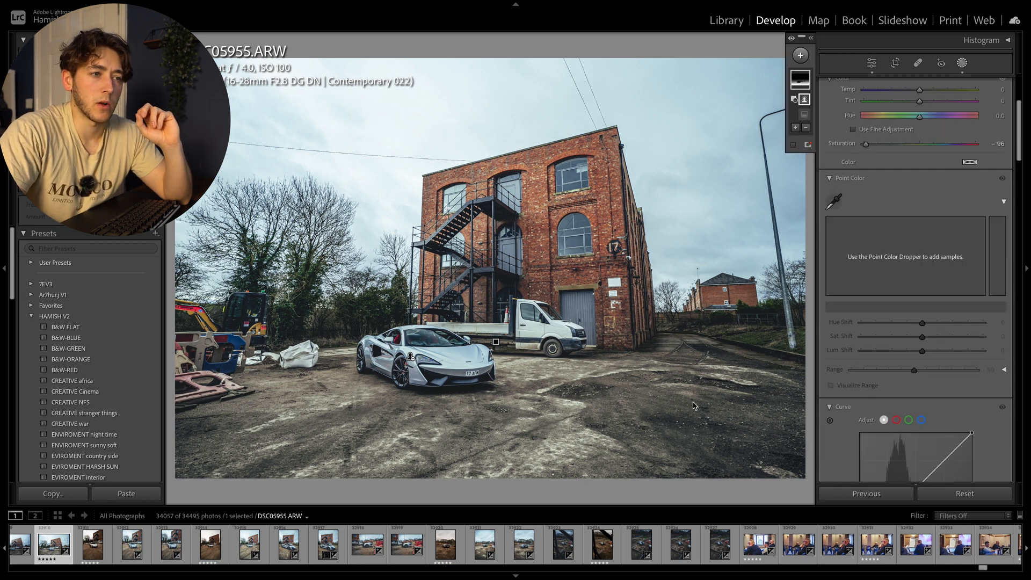
{"action": "scroll", "coordinate": [961, 211], "scroll_direction": "up", "scroll_amount": 3}
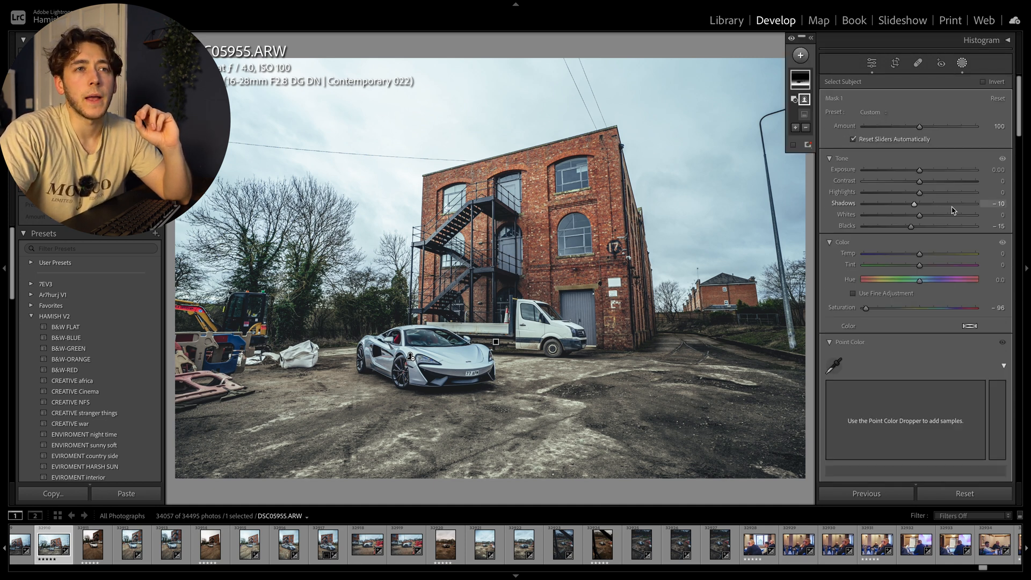
Step: Reset the ground mask's shadows to 0 and set its exposure to −0.11
{"action": "left_click_drag", "start_coordinate": [918, 208], "coordinate": [951, 205]}
{"action": "double_click", "coordinate": [951, 205]}
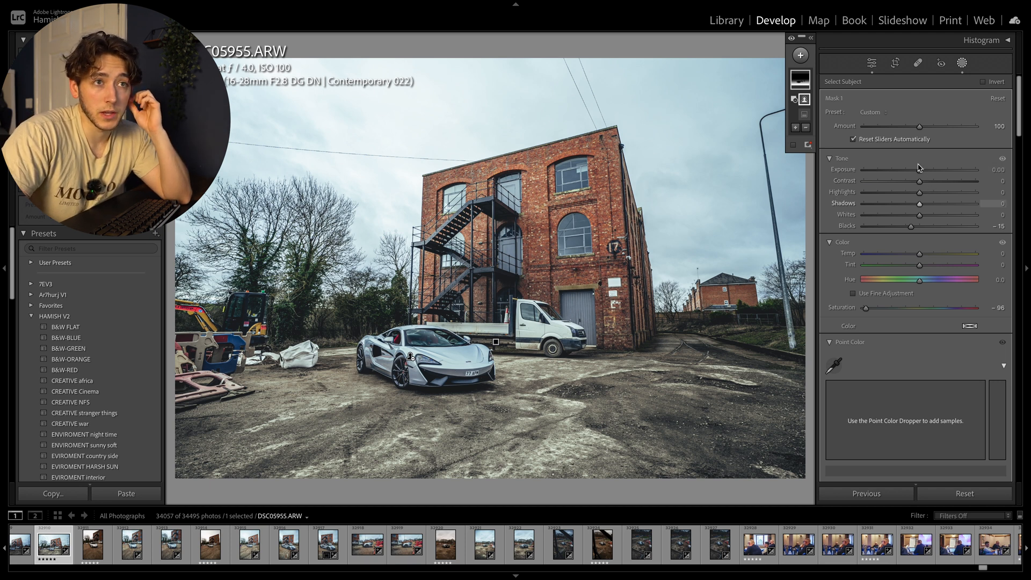
{"action": "left_click_drag", "start_coordinate": [919, 171], "coordinate": [912, 169]}
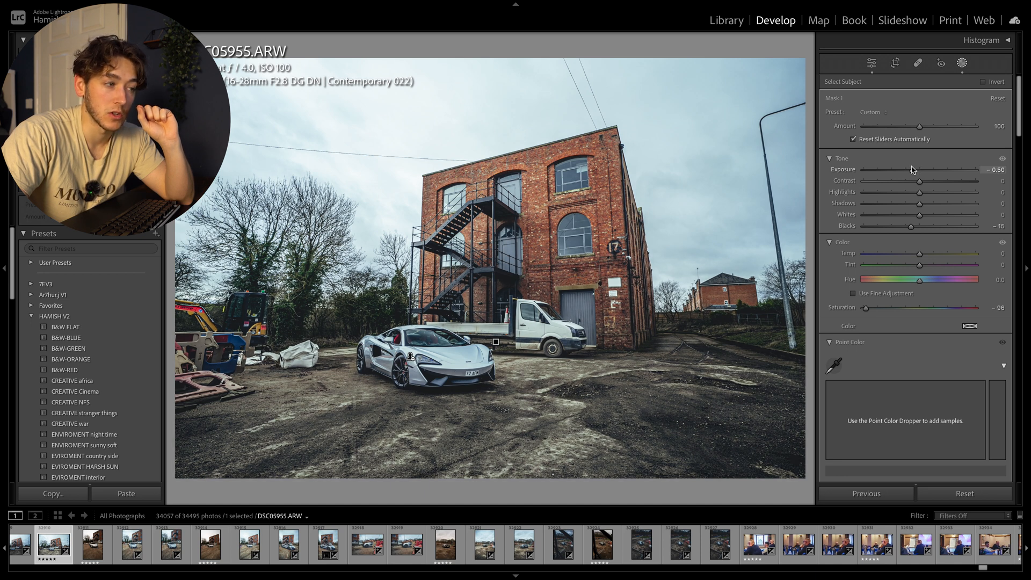
{"action": "left_click_drag", "start_coordinate": [912, 170], "coordinate": [918, 170]}
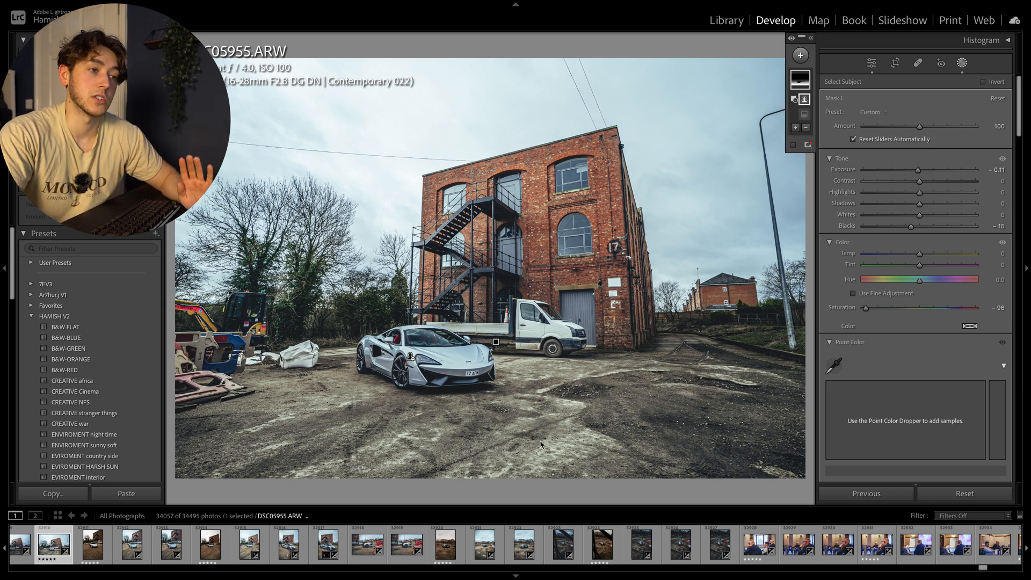
Step: Add a second Linear Gradient mask fading from the photo's right edge diagonally toward the building's roof, and subtract the subject
{"action": "left_click", "coordinate": [871, 63]}
{"action": "left_click", "coordinate": [962, 63]}
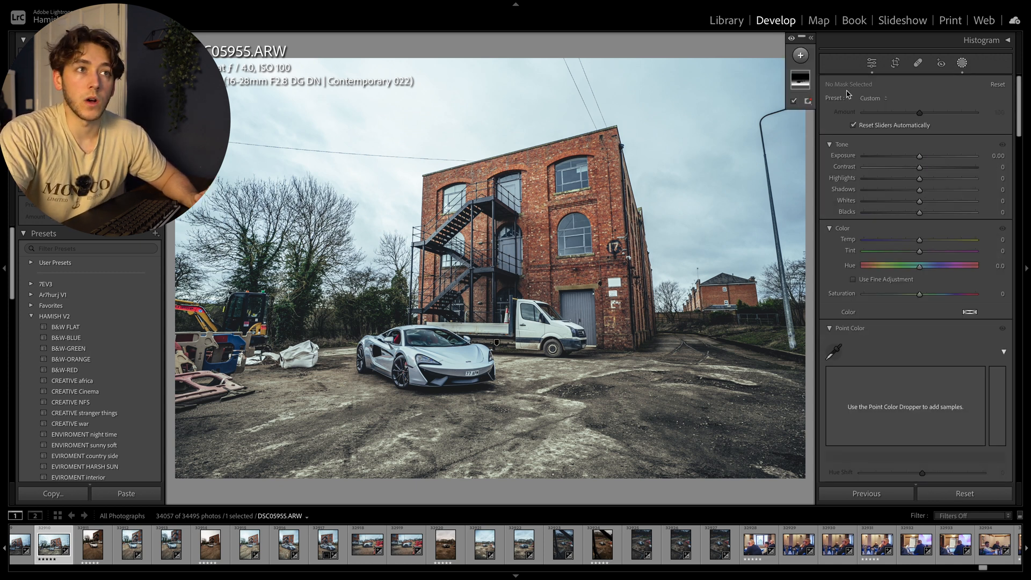
{"action": "left_click", "coordinate": [801, 55]}
{"action": "left_click", "coordinate": [842, 169]}
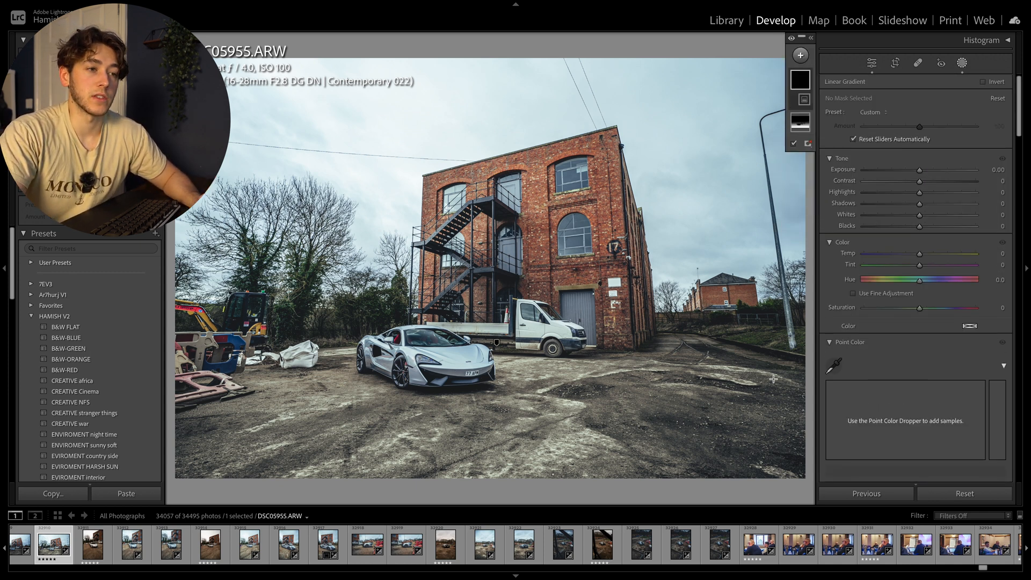
{"action": "left_click_drag", "start_coordinate": [795, 369], "coordinate": [474, 156]}
{"action": "left_click", "coordinate": [806, 113]}
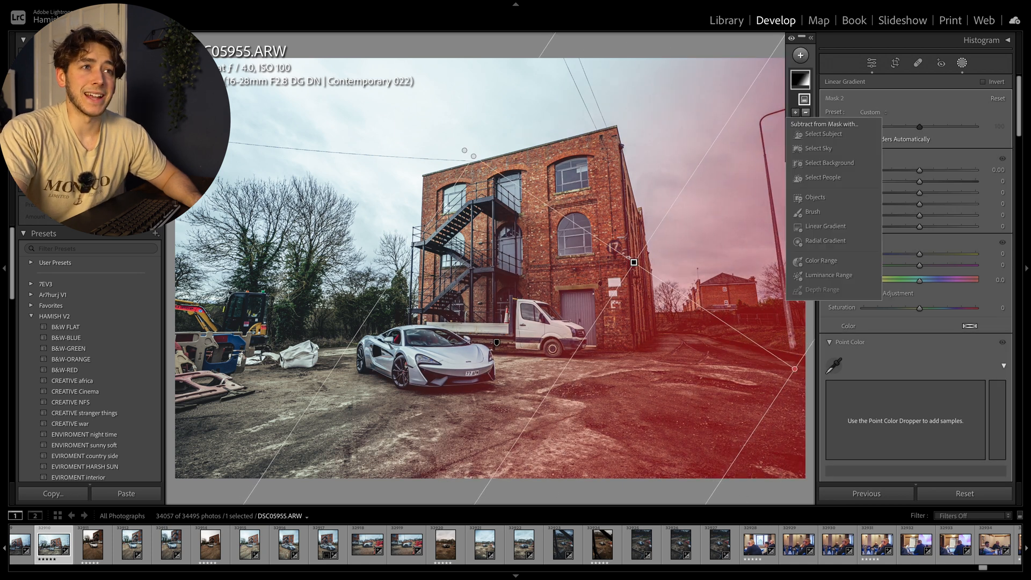
{"action": "left_click", "coordinate": [822, 134]}
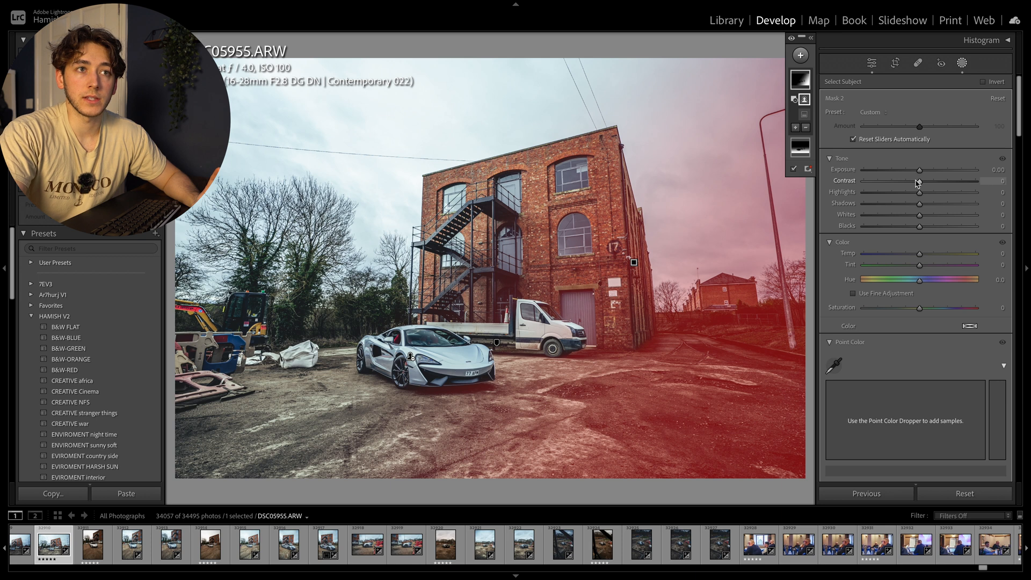
Step: Darken the right-side gradient mask by setting its shadows to −19
{"action": "left_click_drag", "start_coordinate": [920, 204], "coordinate": [915, 207]}
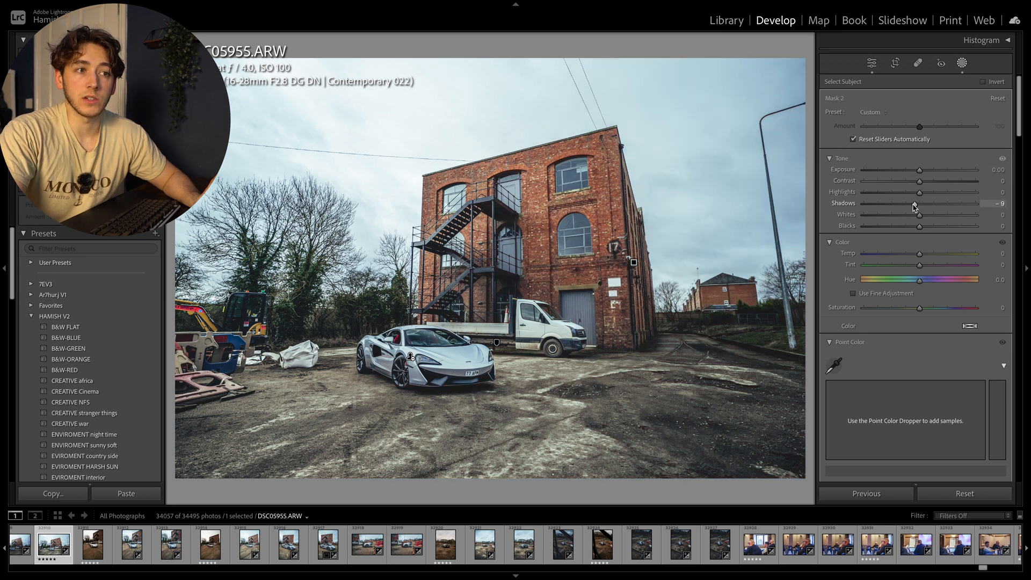
{"action": "mouse_move", "coordinate": [911, 206]}
{"action": "left_mouse_down"}
{"action": "mouse_move", "coordinate": [881, 205]}
{"action": "mouse_move", "coordinate": [921, 206]}
{"action": "left_mouse_up"}
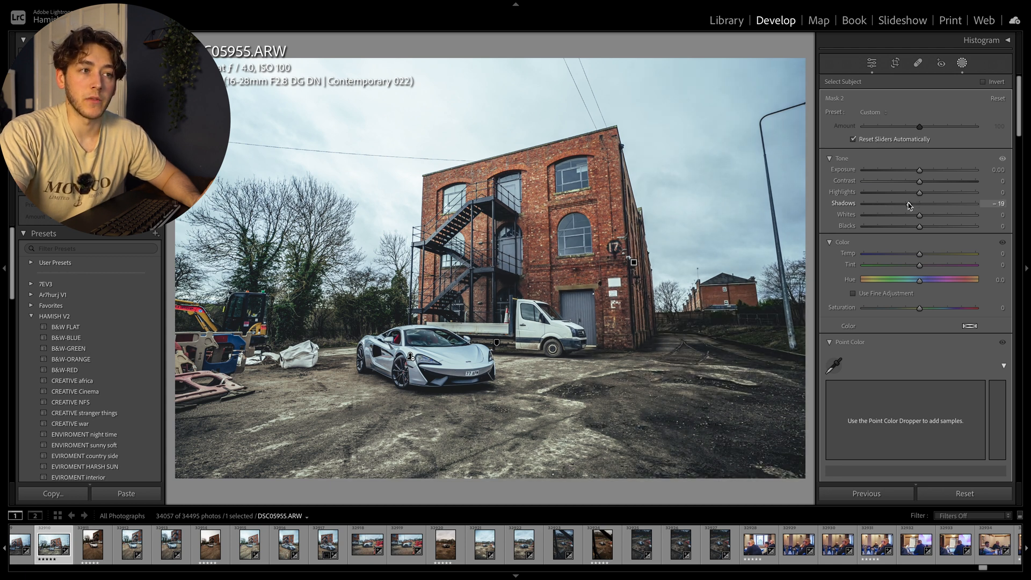
{"action": "left_click_drag", "start_coordinate": [910, 206], "coordinate": [909, 206]}
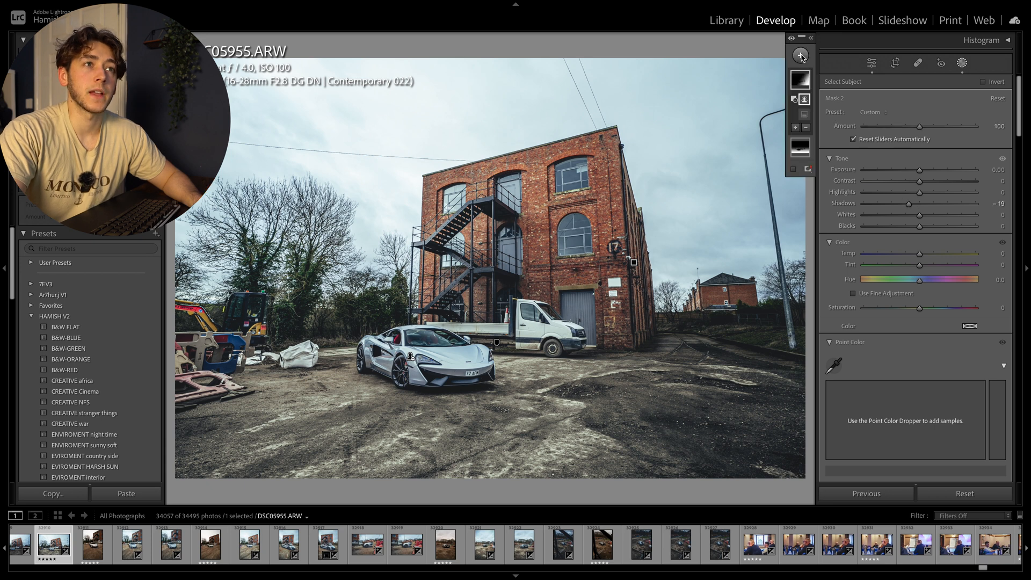
Step: Add a third Linear Gradient mask fading from the upper-left sky diagonally down toward the car, and subtract the subject
{"action": "left_click", "coordinate": [801, 56]}
{"action": "left_click", "coordinate": [822, 165]}
{"action": "left_click_drag", "start_coordinate": [299, 94], "coordinate": [473, 319]}
{"action": "left_click", "coordinate": [806, 112]}
{"action": "left_click", "coordinate": [825, 134]}
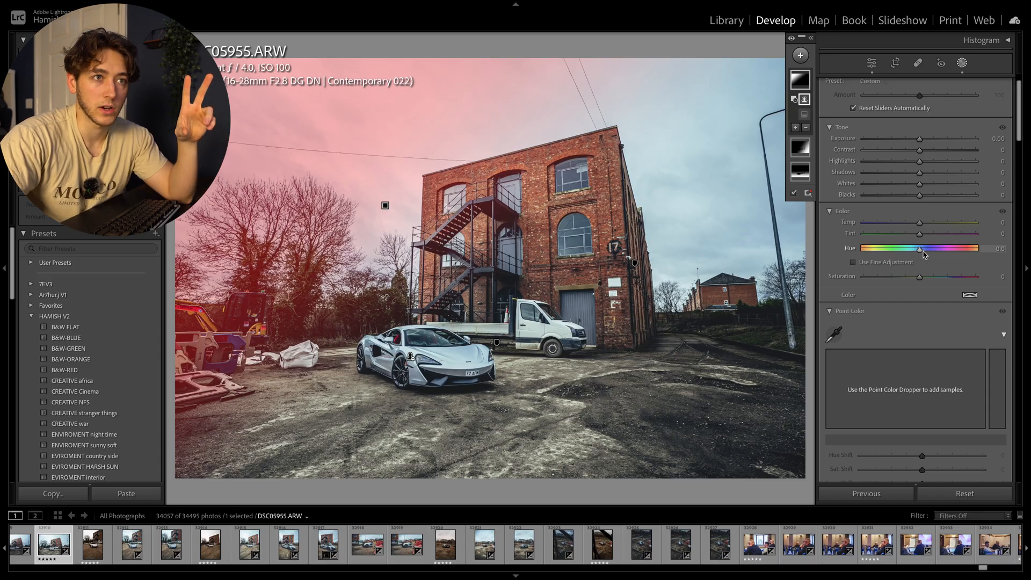
Step: Create a hazy light glow in the upper-left gradient mask by setting its Dehaze to −73
{"action": "scroll", "coordinate": [926, 268], "scroll_direction": "down", "scroll_amount": 8}
{"action": "scroll", "coordinate": [894, 379], "scroll_direction": "down", "scroll_amount": 3}
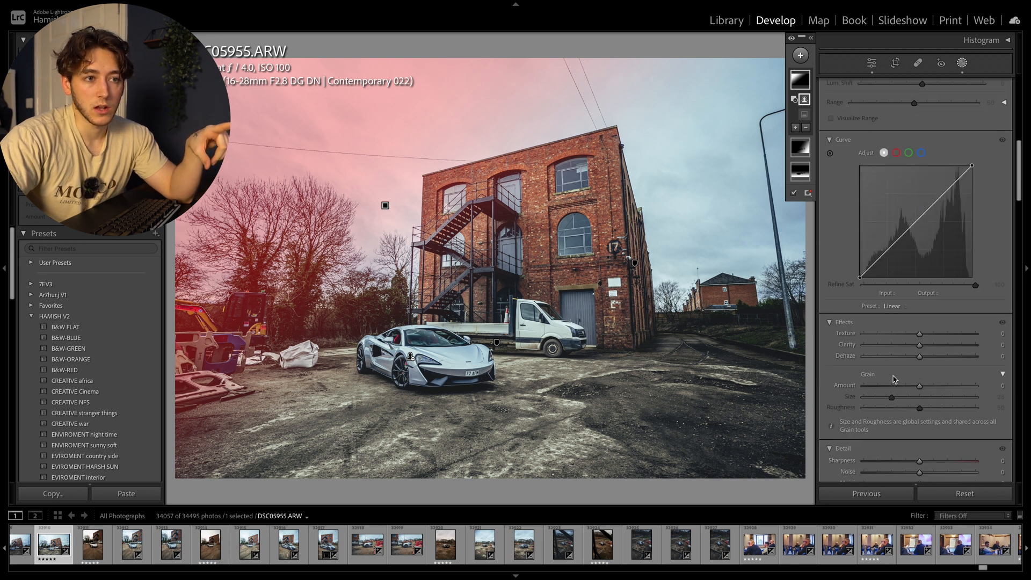
{"action": "left_click_drag", "start_coordinate": [919, 357], "coordinate": [885, 360]}
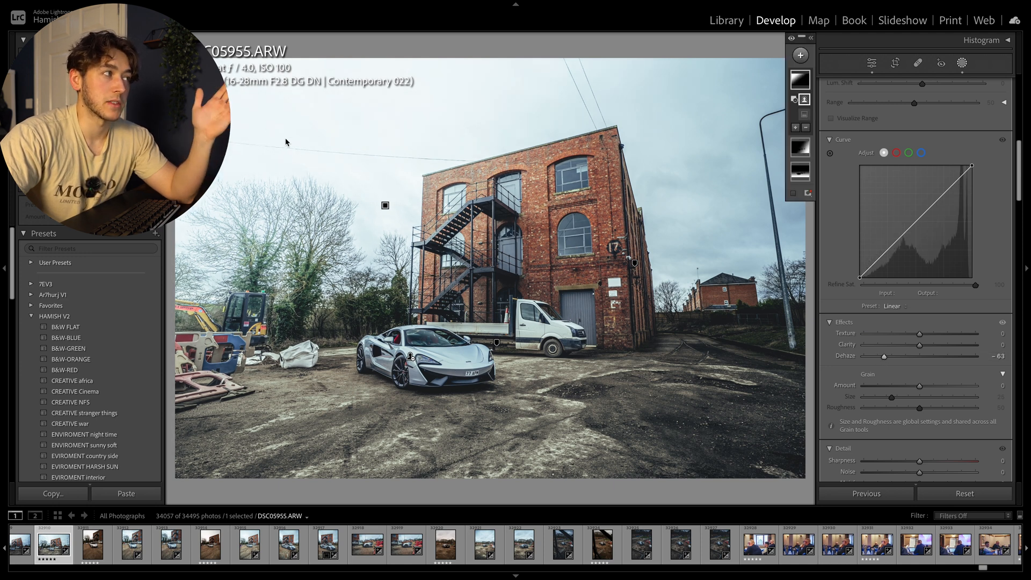
{"action": "left_click_drag", "start_coordinate": [885, 356], "coordinate": [878, 358]}
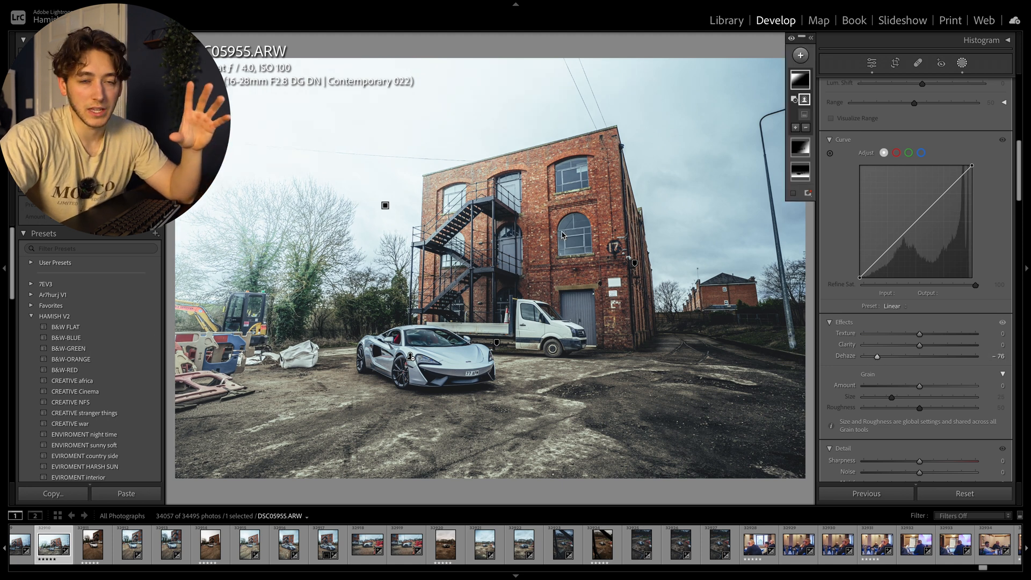
{"action": "left_click_drag", "start_coordinate": [877, 358], "coordinate": [877, 354]}
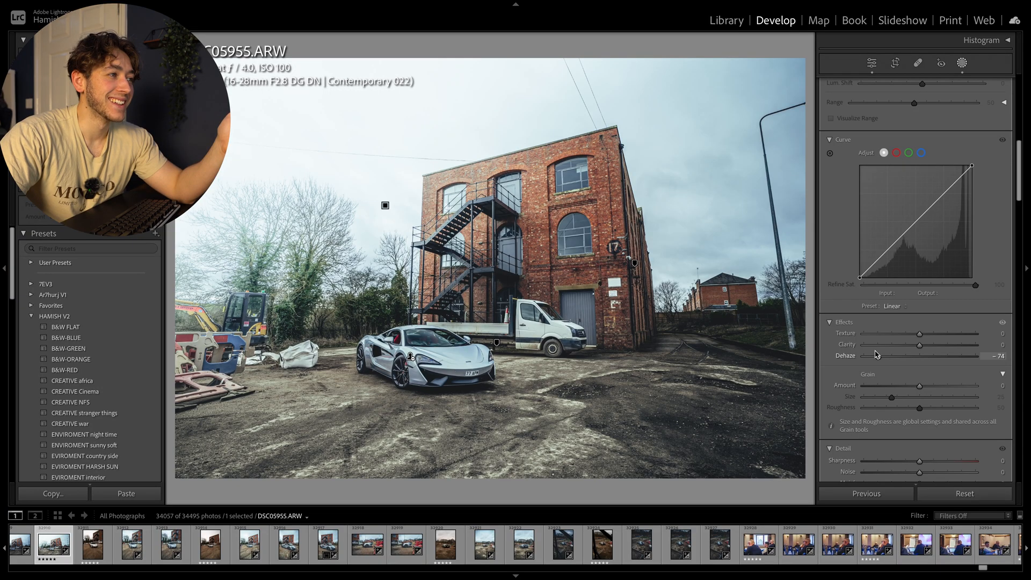
{"action": "left_click_drag", "start_coordinate": [877, 354], "coordinate": [879, 354]}
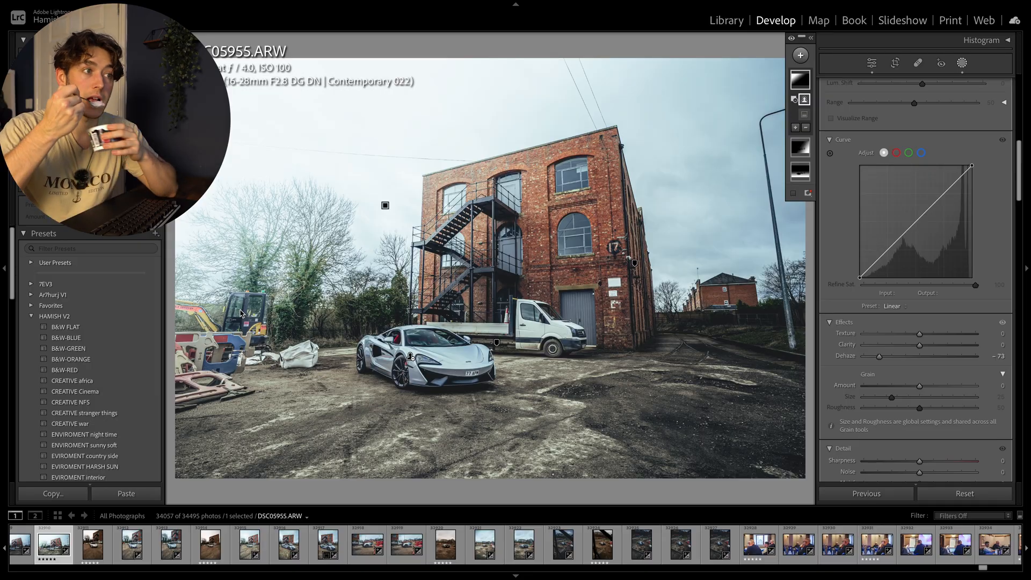
Step: Add a Select Subject mask covering the car and truck and lower its exposure to −0.46
{"action": "left_click", "coordinate": [800, 55]}
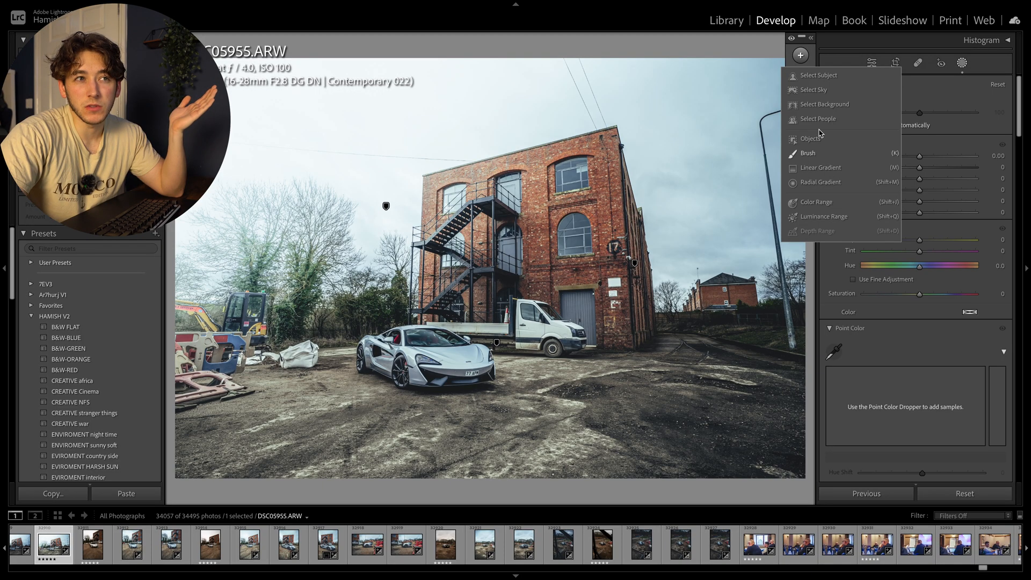
{"action": "left_click", "coordinate": [822, 80]}
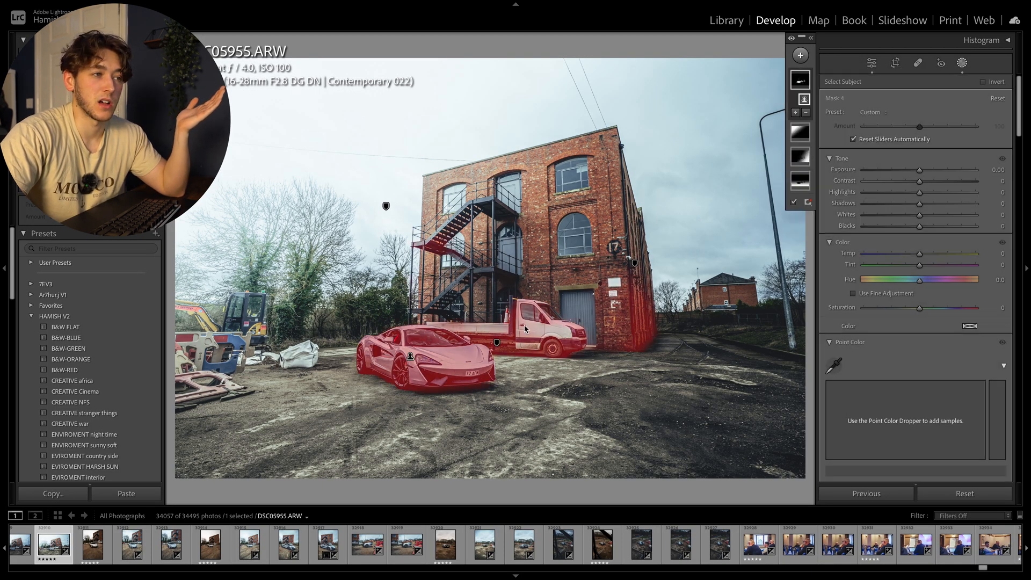
{"action": "left_click_drag", "start_coordinate": [920, 172], "coordinate": [914, 171]}
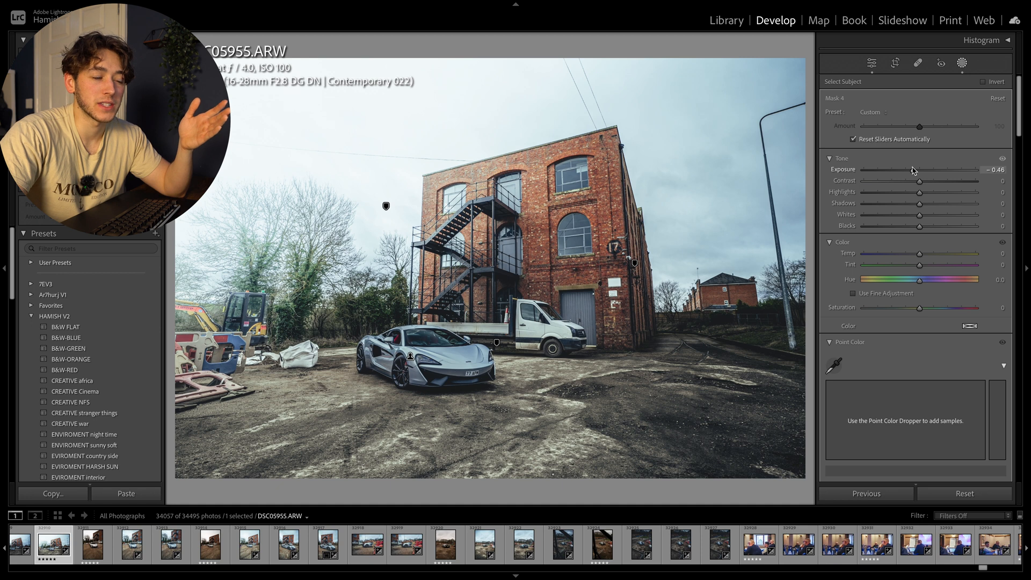
Step: Set the subject mask's exposure to −0.15, try darker shadows before resetting them to 0, and leave masking
{"action": "left_click_drag", "start_coordinate": [915, 171], "coordinate": [910, 207]}
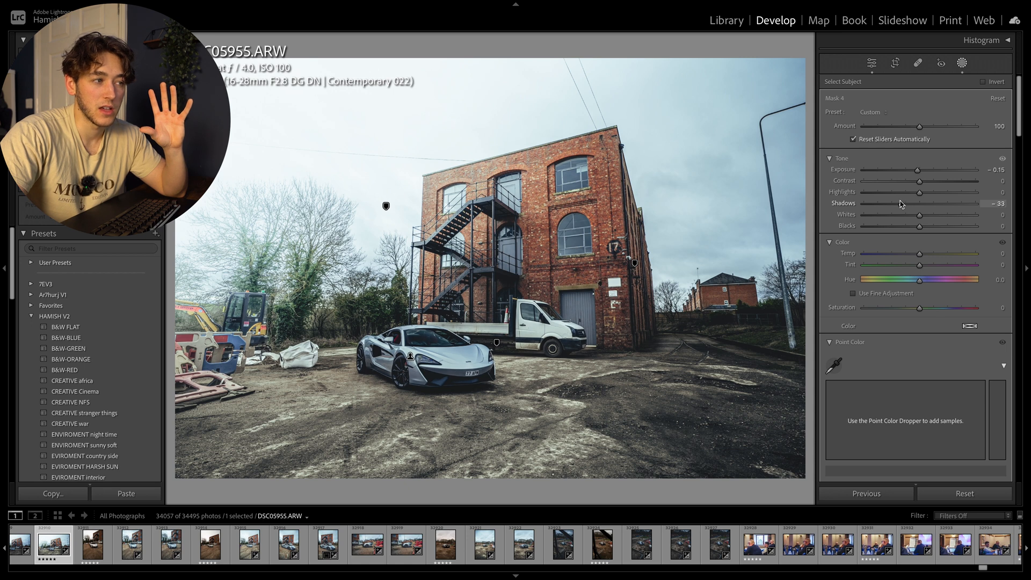
{"action": "left_click_drag", "start_coordinate": [906, 203], "coordinate": [905, 204]}
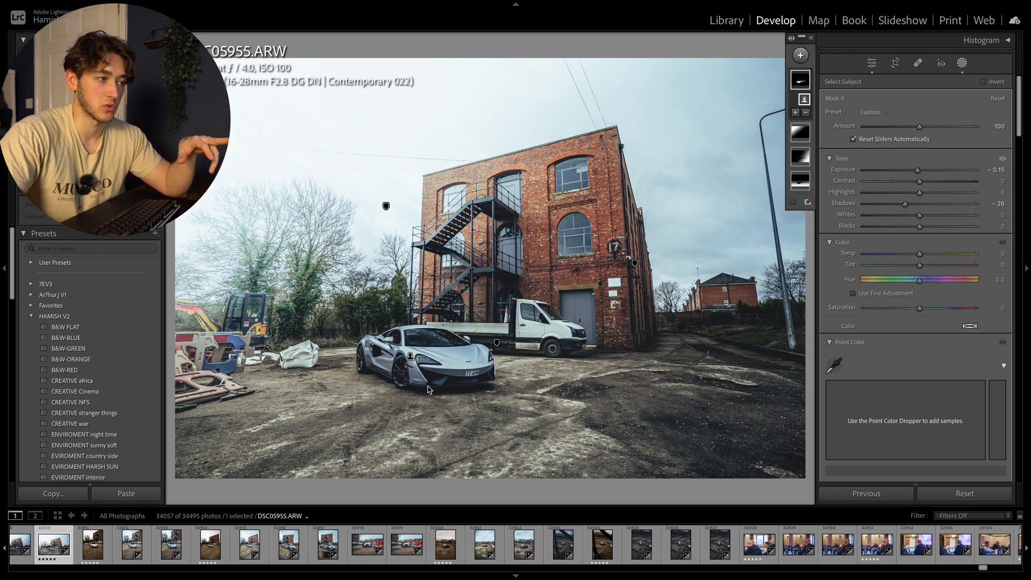
{"action": "double_click", "coordinate": [905, 205]}
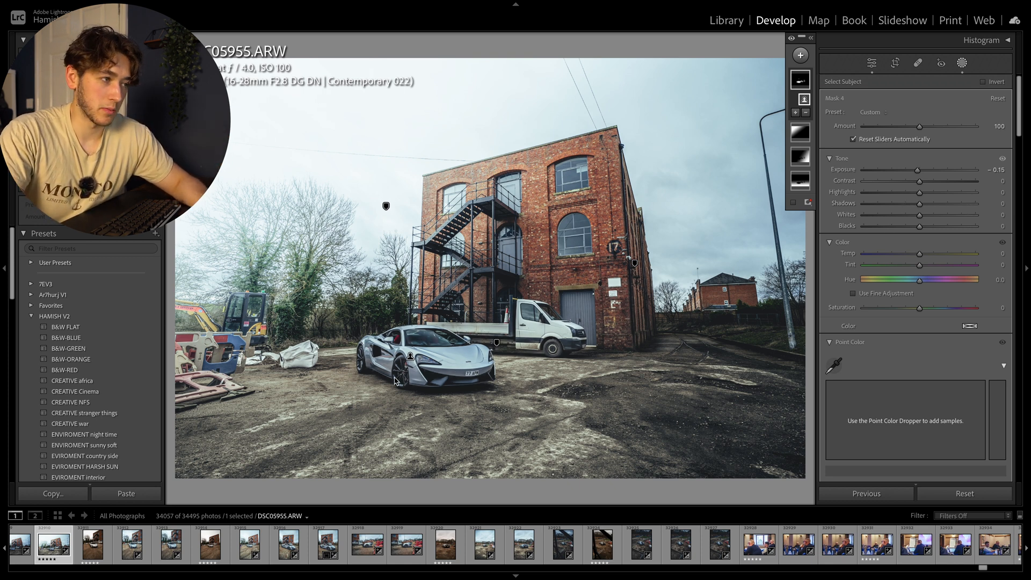
{"action": "left_click", "coordinate": [872, 63]}
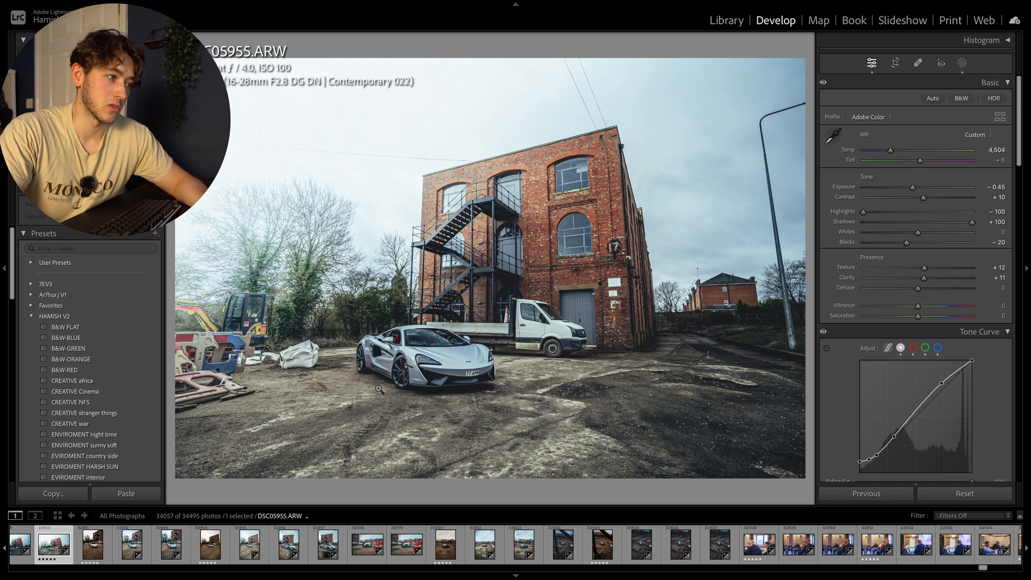
Step: Open the front close-up photo DSC05946.ARW and start a Brush mask with its shadows set to −34
{"action": "left_click", "coordinate": [421, 377]}
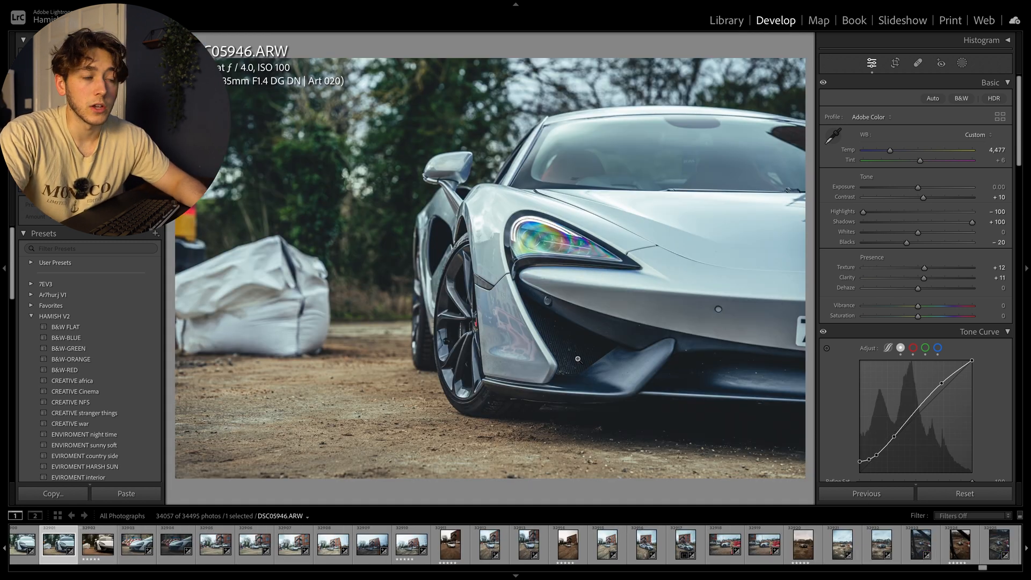
{"action": "left_click", "coordinate": [571, 354]}
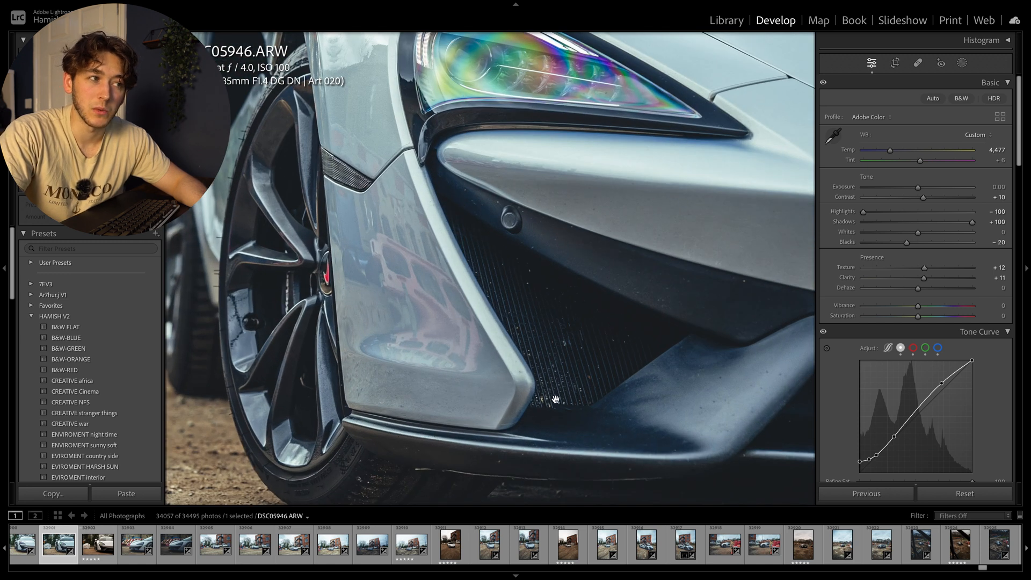
{"action": "left_click", "coordinate": [543, 322]}
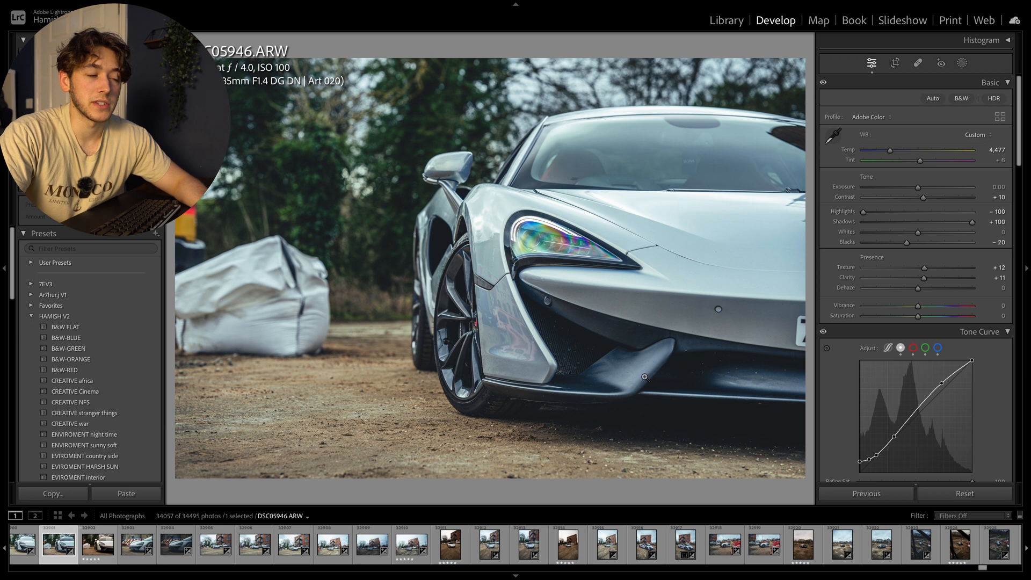
{"action": "left_click", "coordinate": [963, 62]}
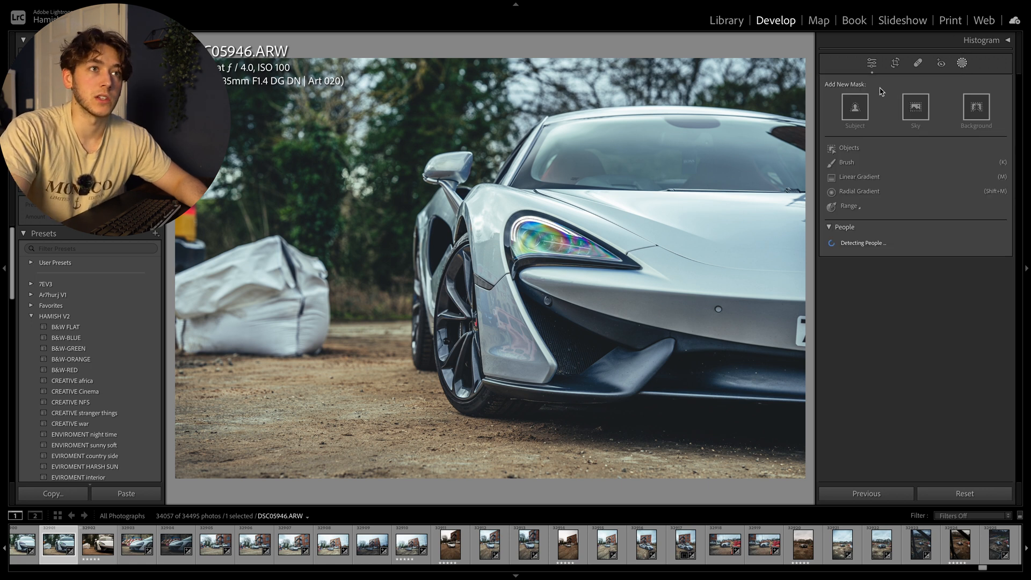
{"action": "left_click", "coordinate": [865, 173]}
{"action": "scroll", "coordinate": [579, 364], "scroll_direction": "down", "scroll_amount": 8}
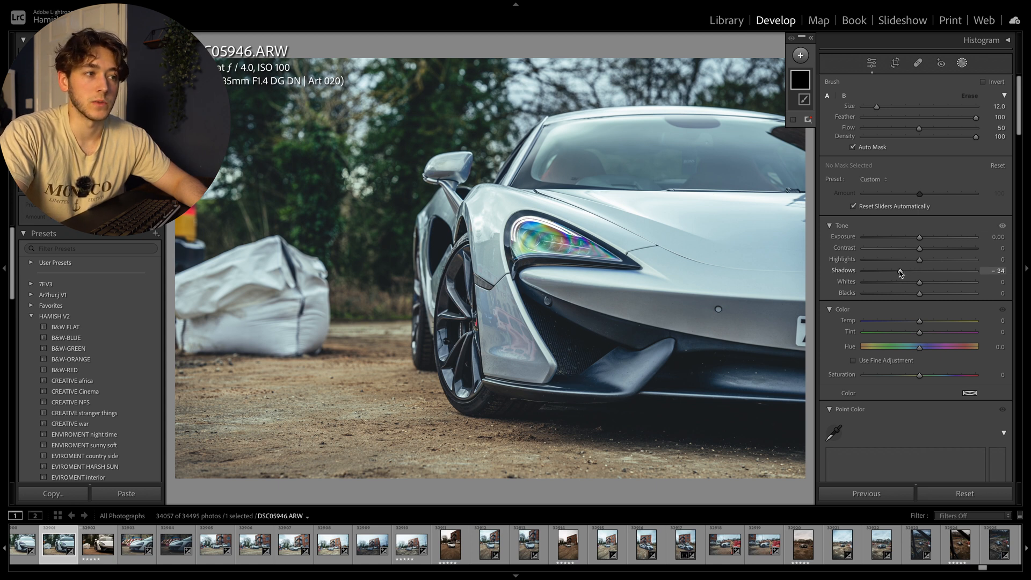
Step: Paint the brush mask over the dark air intakes in the car's front bumper to deepen their shadows
{"action": "left_click", "coordinate": [574, 370]}
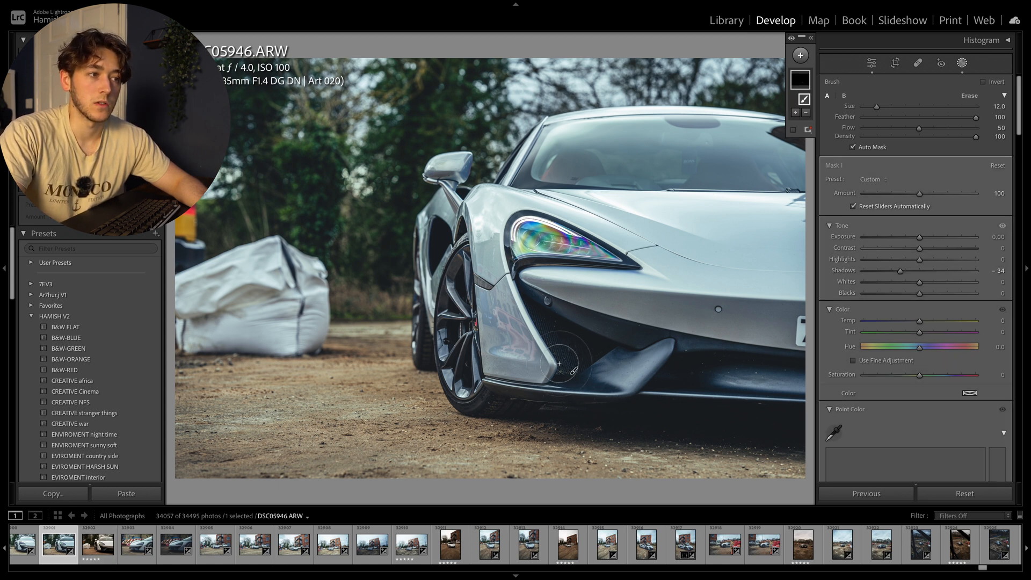
{"action": "left_click", "coordinate": [544, 325]}
{"action": "left_click", "coordinate": [589, 346]}
{"action": "left_click", "coordinate": [566, 364]}
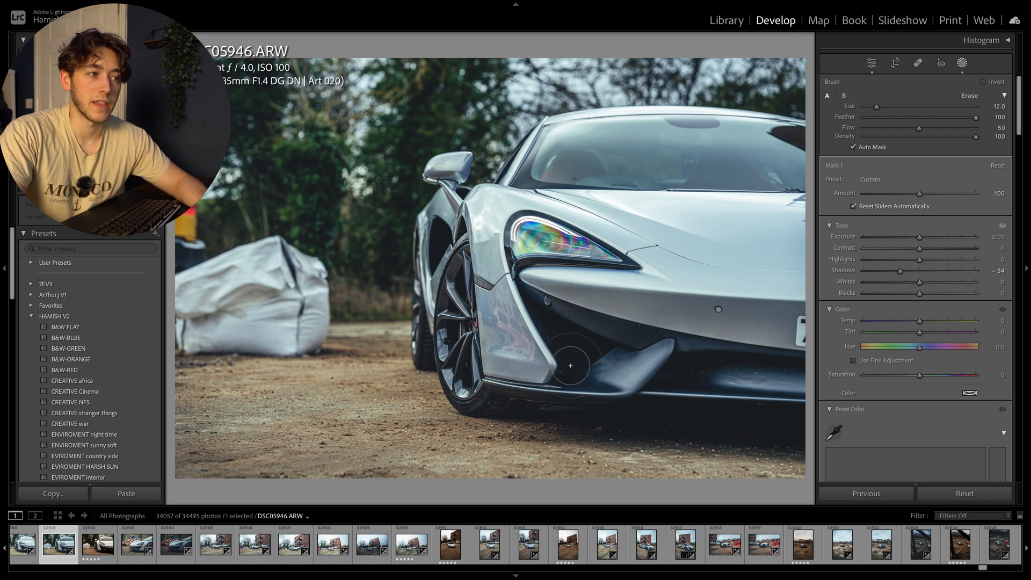
{"action": "left_click_drag", "start_coordinate": [597, 357], "coordinate": [617, 354]}
{"action": "mouse_move", "coordinate": [783, 361]}
{"action": "left_mouse_down"}
{"action": "mouse_move", "coordinate": [715, 369]}
{"action": "mouse_move", "coordinate": [795, 377]}
{"action": "mouse_move", "coordinate": [738, 375]}
{"action": "left_mouse_up"}
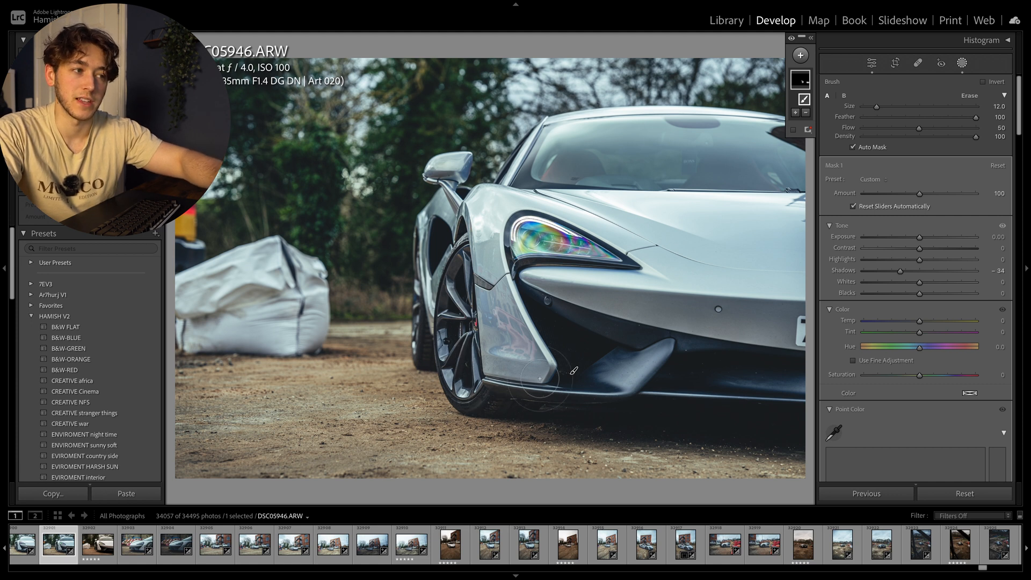
{"action": "left_click_drag", "start_coordinate": [563, 352], "coordinate": [550, 323]}
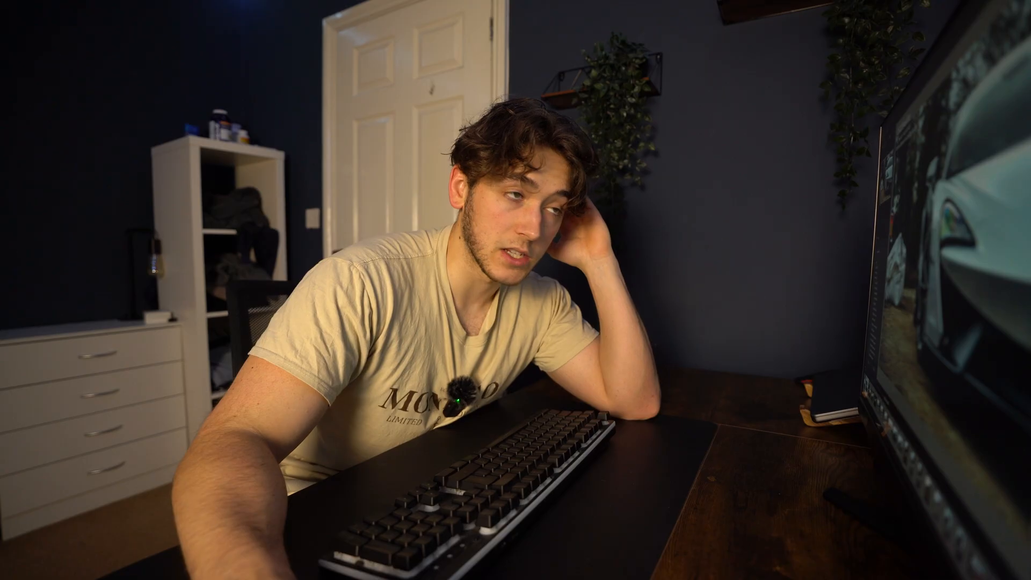